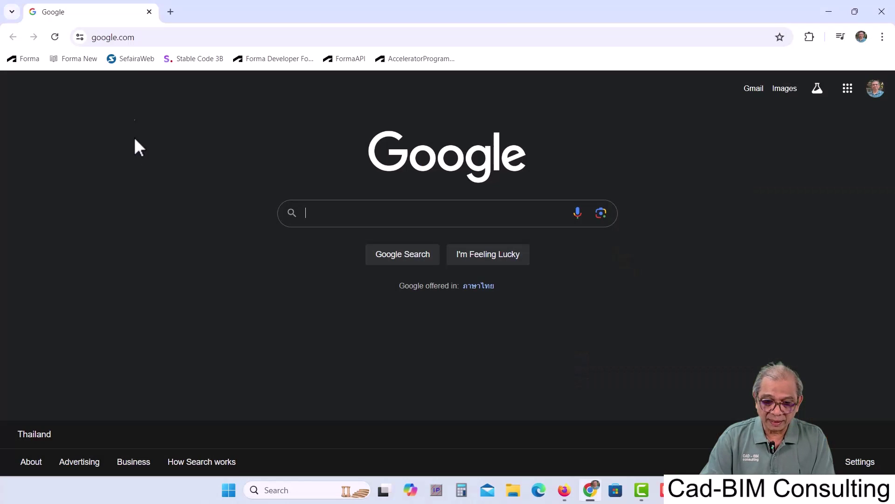
# - Go to autodesk.com/education in Chrome's address bar
pyautogui.click(150, 35)
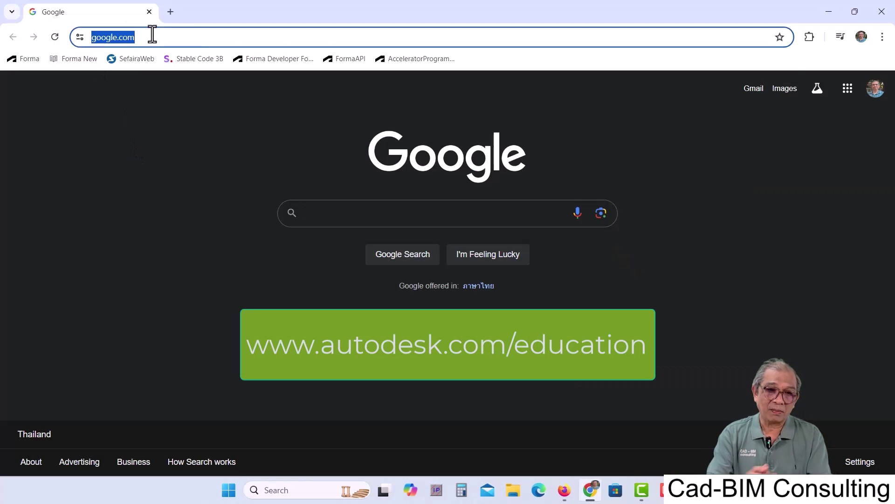
pyautogui.write('autodes')
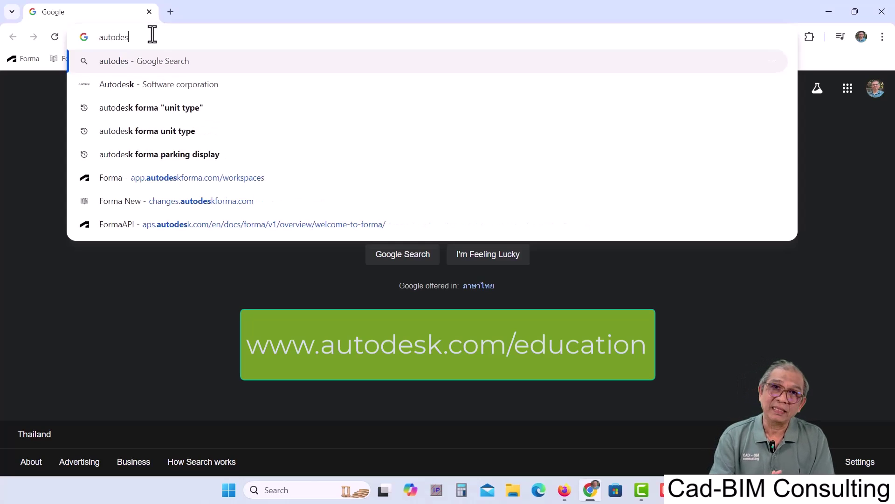
pyautogui.write('k.com/education')
pyautogui.press('Return')
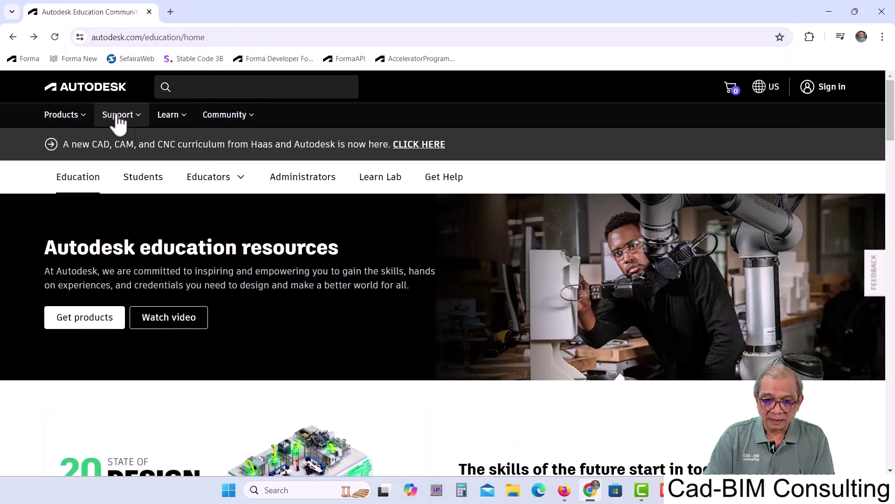
# - From Students > Get products, select Revit and choose the Individual plan
pyautogui.click(145, 182)
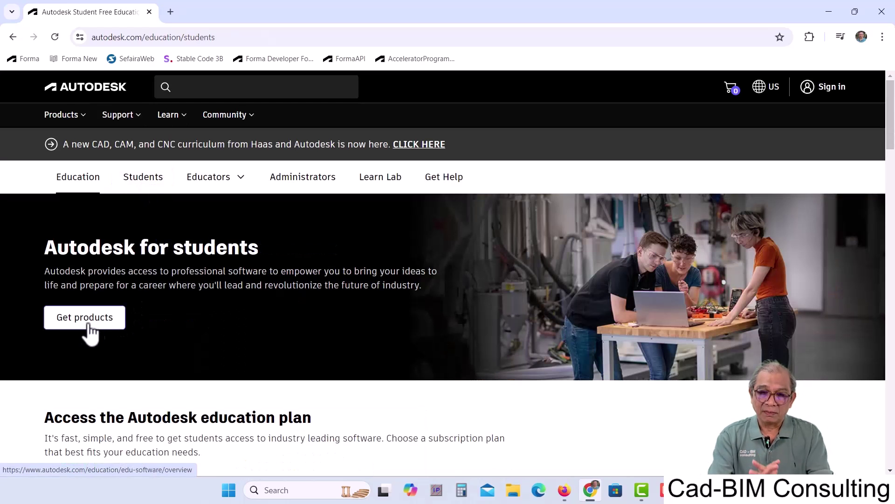
pyautogui.click(82, 321)
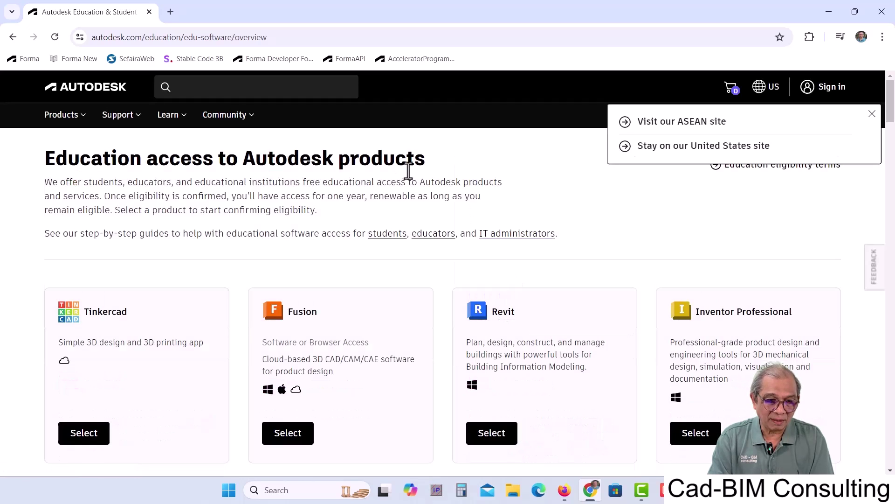
pyautogui.click(492, 438)
pyautogui.scroll(-3, 210, 275)
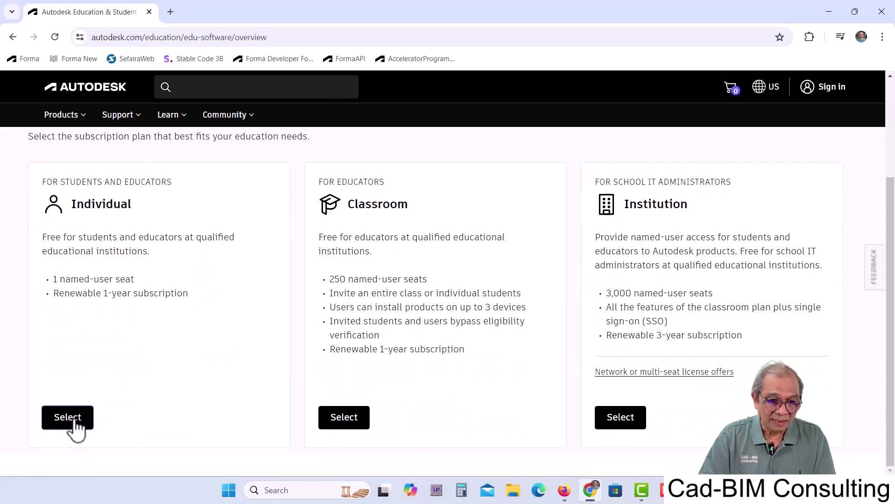
pyautogui.click(68, 417)
pyautogui.scroll(-5, 305, 338)
# - Enter the account e-mail address, agree to the privacy statement and continue
pyautogui.scroll(-1, 307, 334)
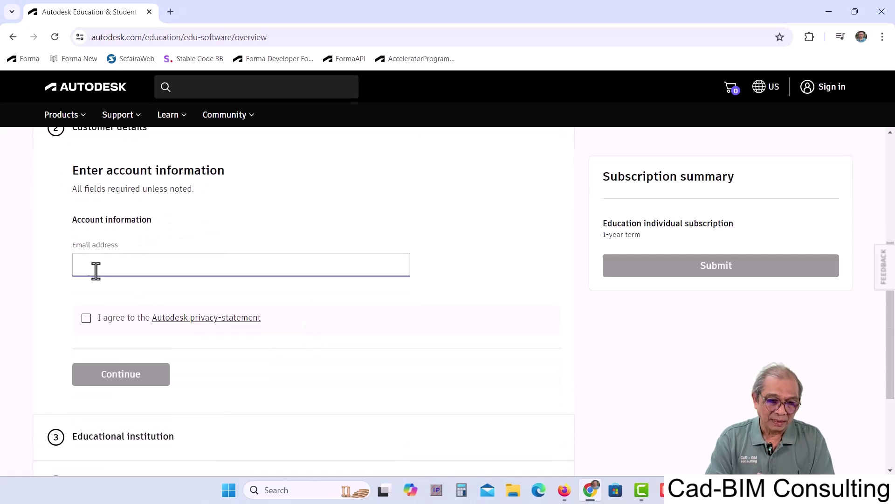
pyautogui.click(86, 318)
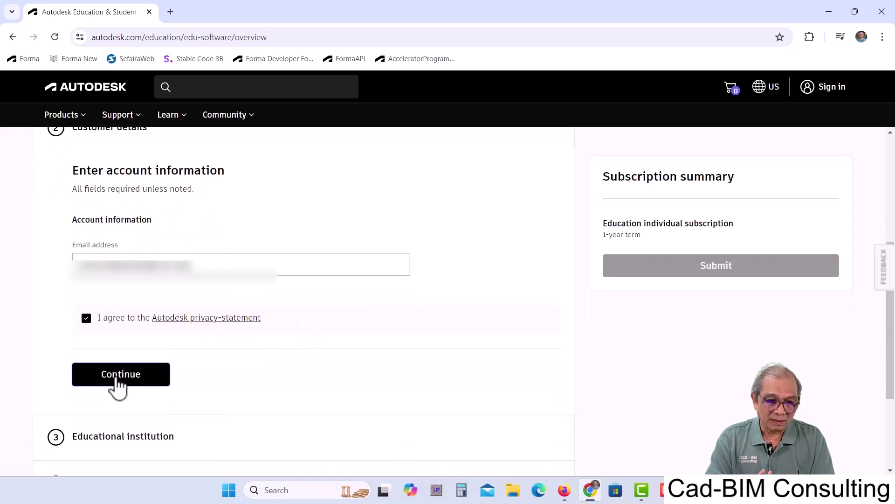
pyautogui.click(114, 375)
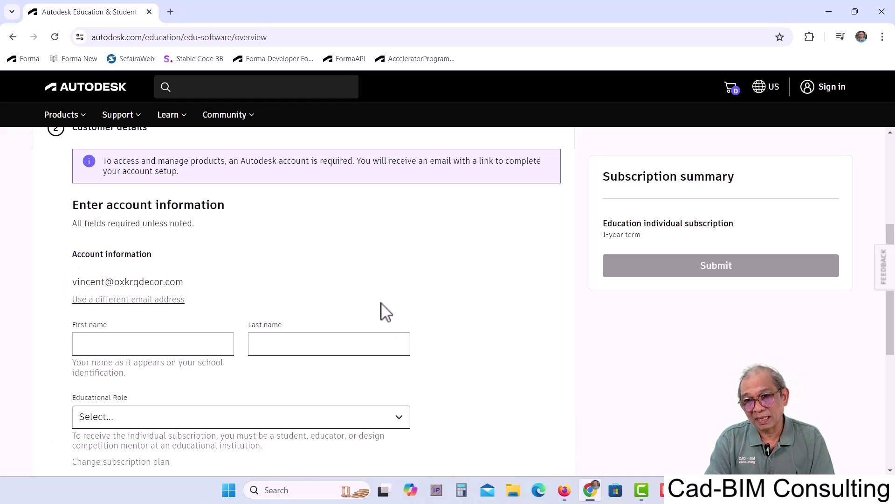
pyautogui.scroll(-2, 380, 310)
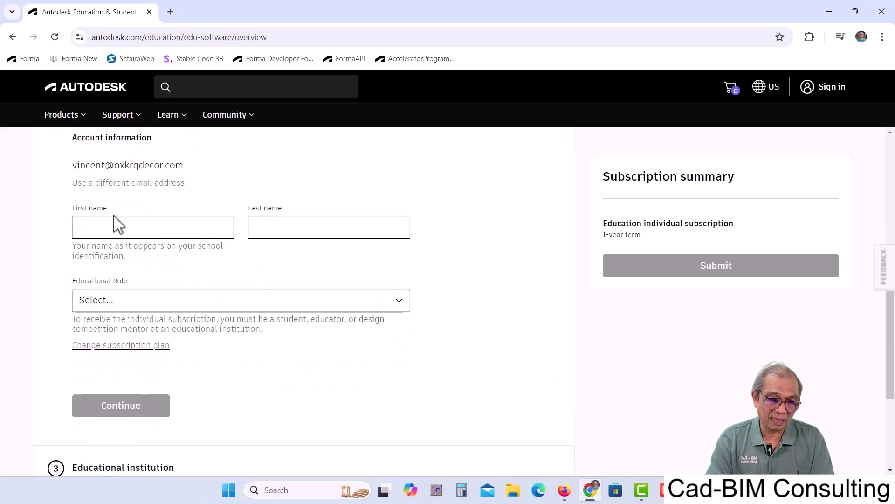
# - Fill in first and last name, Student as educational role, and date of birth, then continue
pyautogui.click(78, 227)
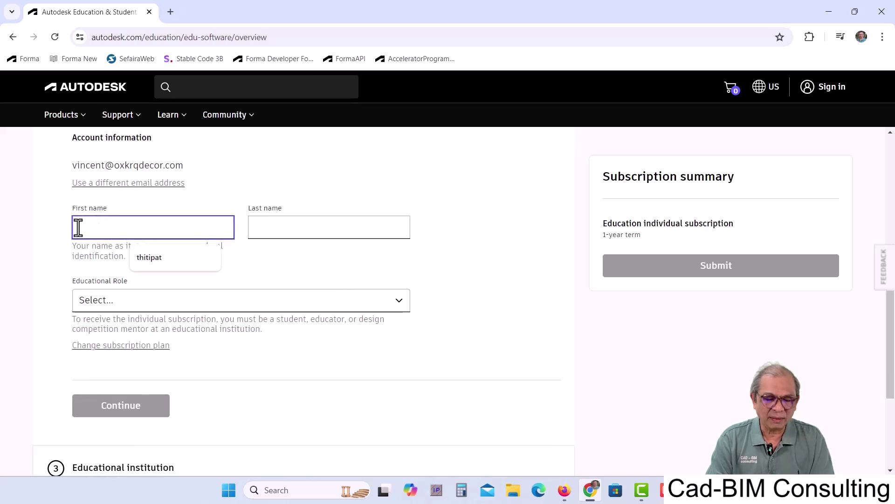
pyautogui.click(269, 229)
pyautogui.write('cad')
pyautogui.press('BackSpace')
pyautogui.press('BackSpace')
pyautogui.press('BackSpace')
pyautogui.write('bim')
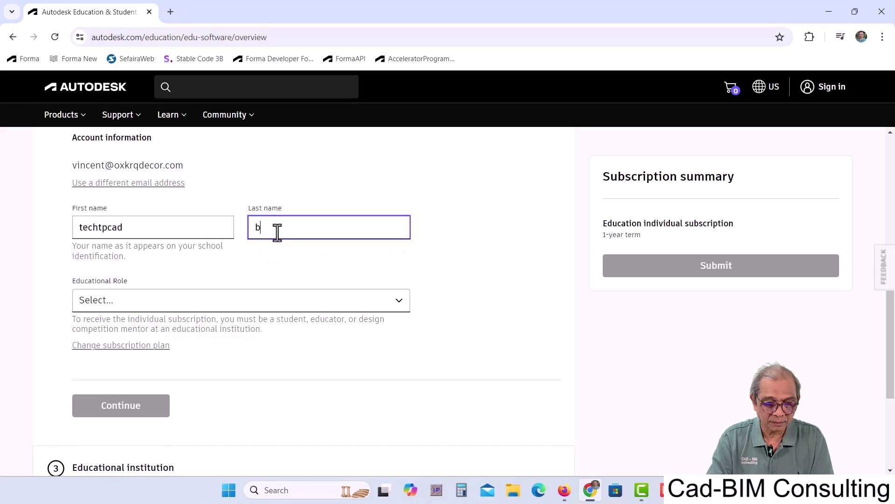
pyautogui.click(405, 305)
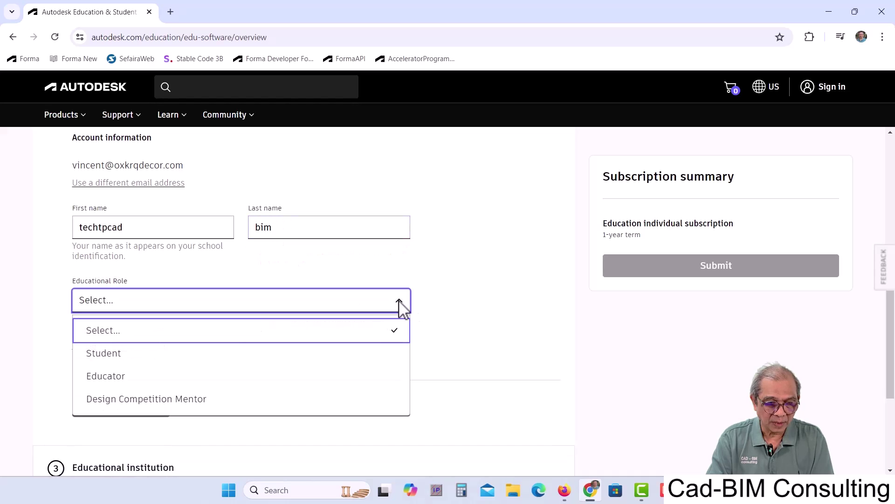
pyautogui.click(104, 357)
pyautogui.click(84, 382)
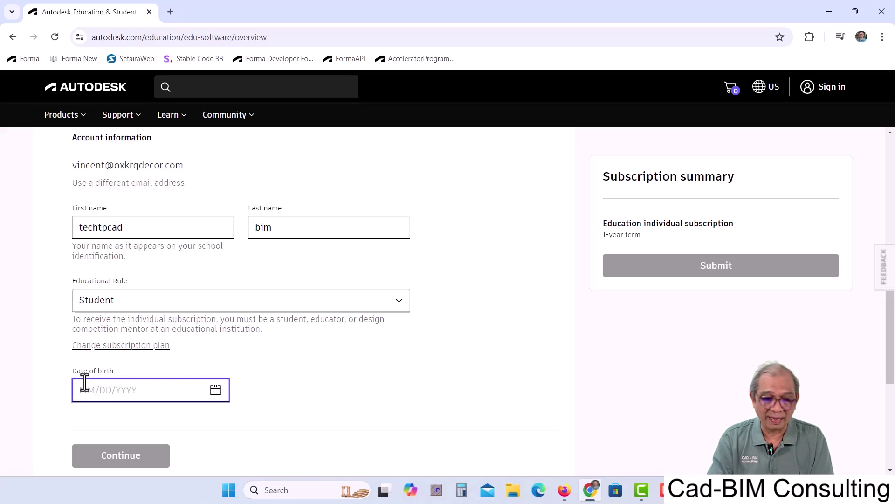
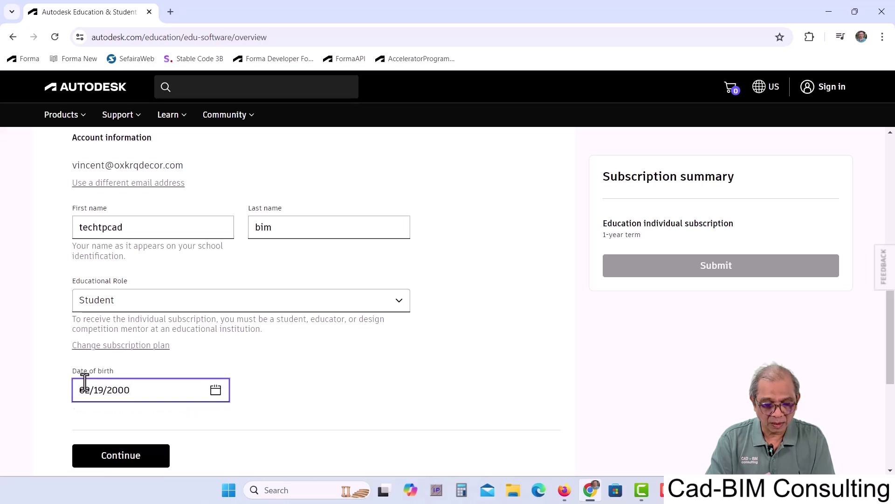
pyautogui.scroll(-3, 200, 433)
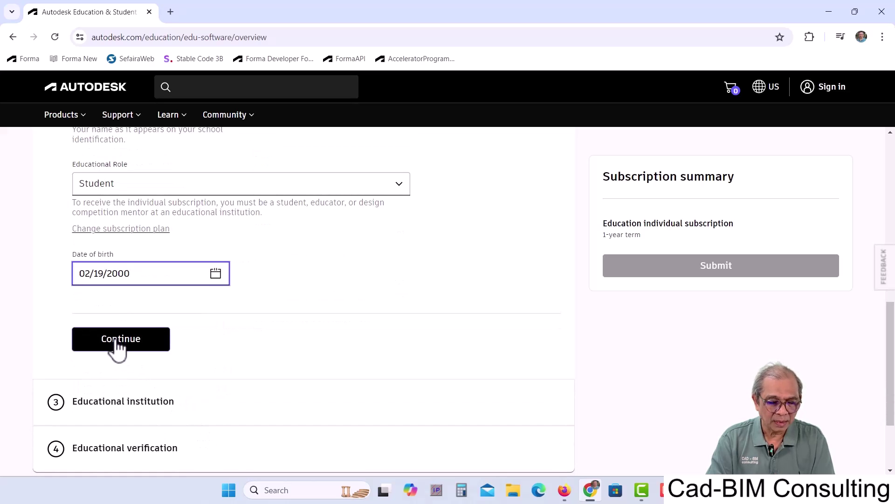
pyautogui.click(117, 344)
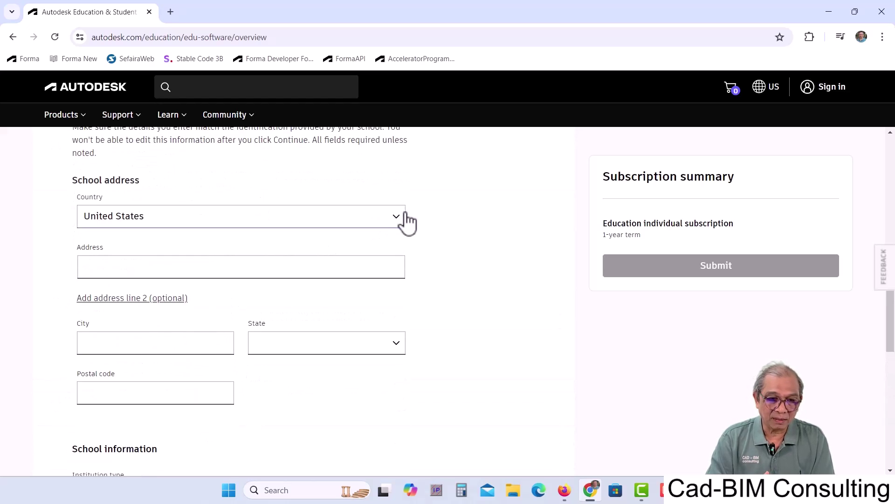
# - Set the school's country to Thailand and enter the faculty's street address in Thai
pyautogui.click(398, 218)
pyautogui.scroll(4, 146, 216)
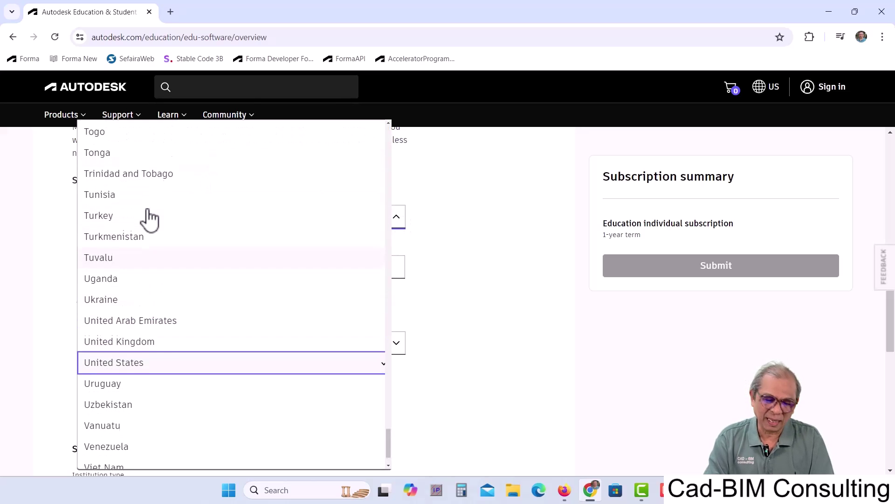
pyautogui.click(114, 189)
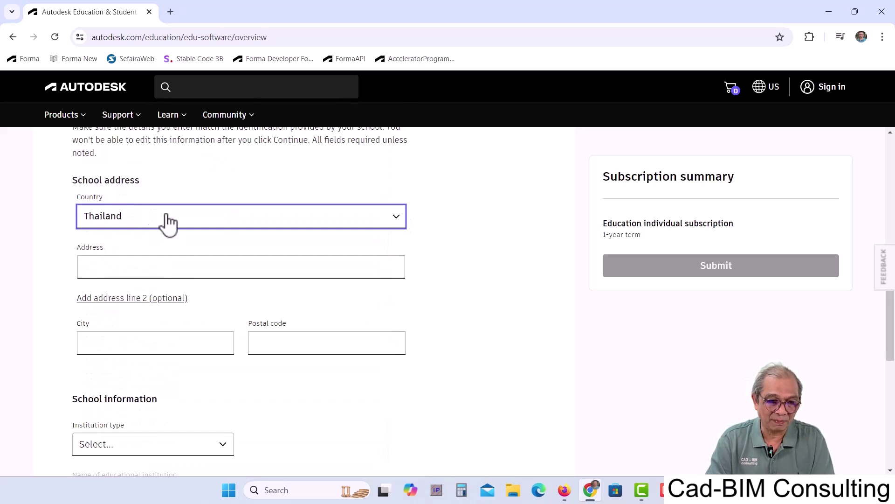
pyautogui.click(95, 268)
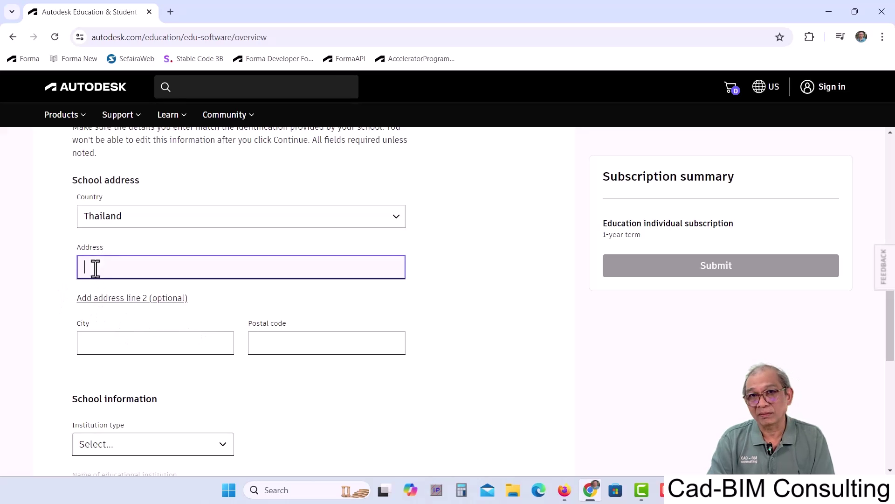
pyautogui.click(139, 303)
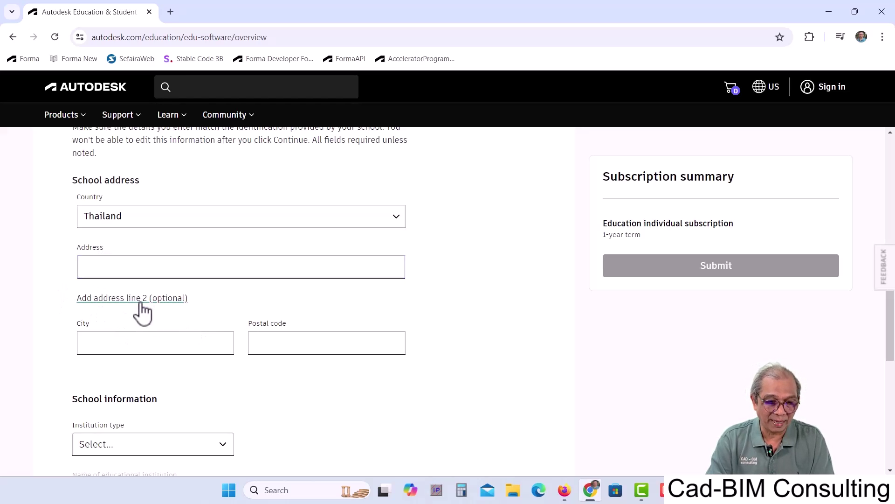
pyautogui.click(105, 268)
pyautogui.write('faculy')
pyautogui.press('BackSpace')
pyautogui.press('BackSpace')
pyautogui.press('BackSpace')
pyautogui.press('BackSpace')
pyautogui.press('BackSpace')
pyautogui.press('BackSpace')
pyautogui.write('คณะสถา')
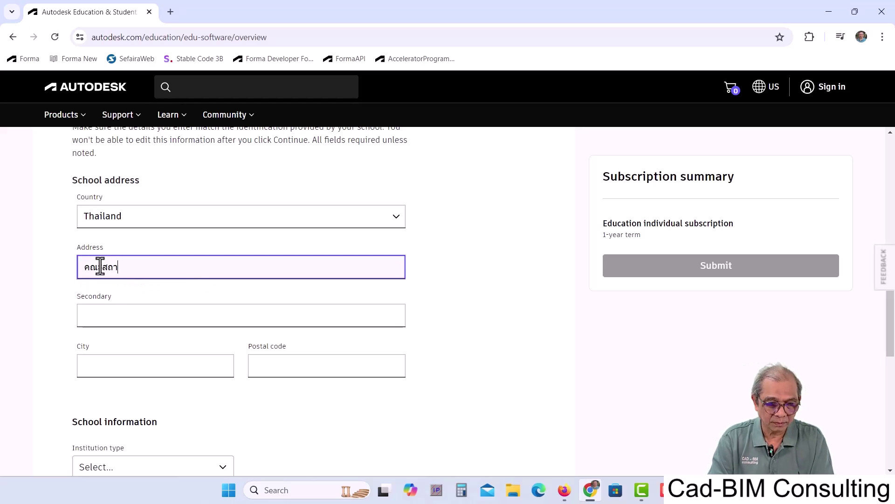
pyautogui.write('ปัตยกรรมศาสตร์')
pyautogui.scroll(-3, 254, 380)
pyautogui.scroll(3, 211, 273)
pyautogui.write('มศก')
# - Enter the school's city and postal code
pyautogui.click(158, 368)
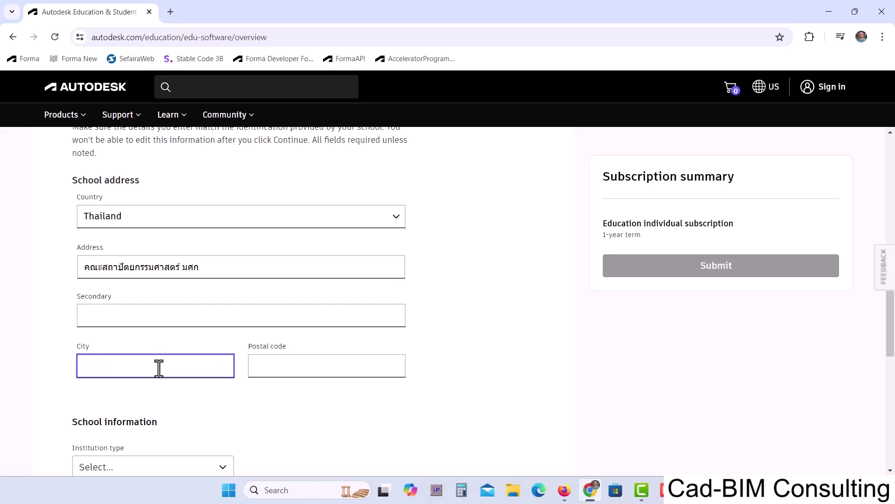
pyautogui.write('ba')
pyautogui.click(284, 361)
pyautogui.write('10200')
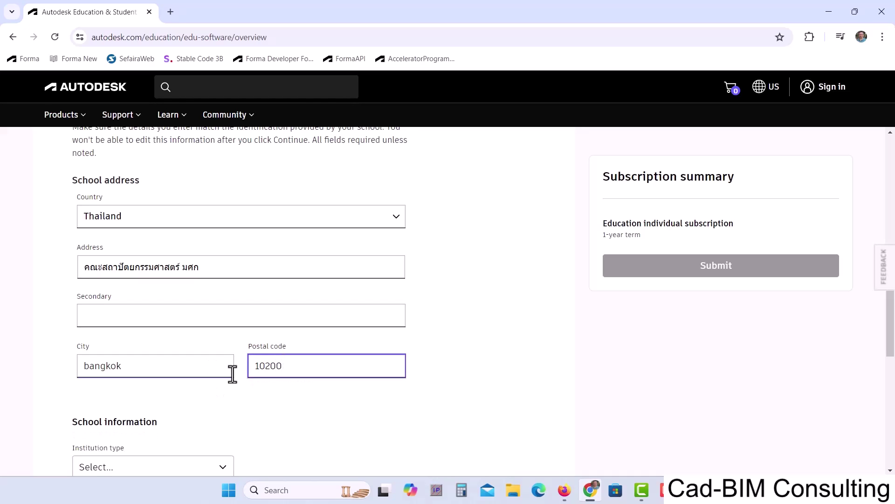
pyautogui.scroll(-4, 235, 376)
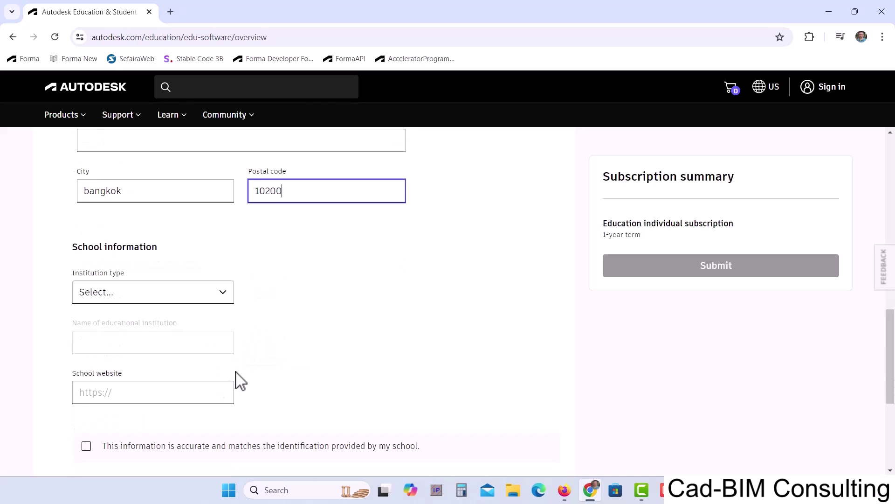
# - Set institution type to University/Post-Secondary and pick Faculty of Architecture, Silpakorn University
pyautogui.click(227, 301)
pyautogui.click(172, 373)
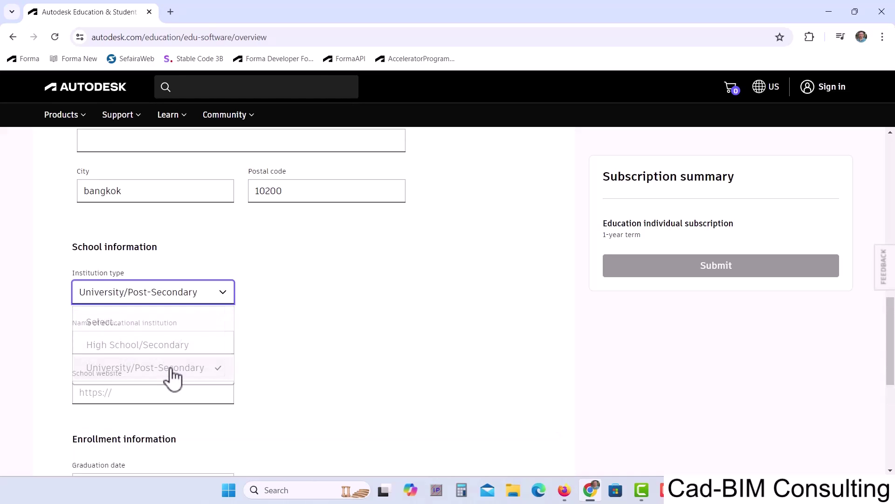
pyautogui.click(110, 346)
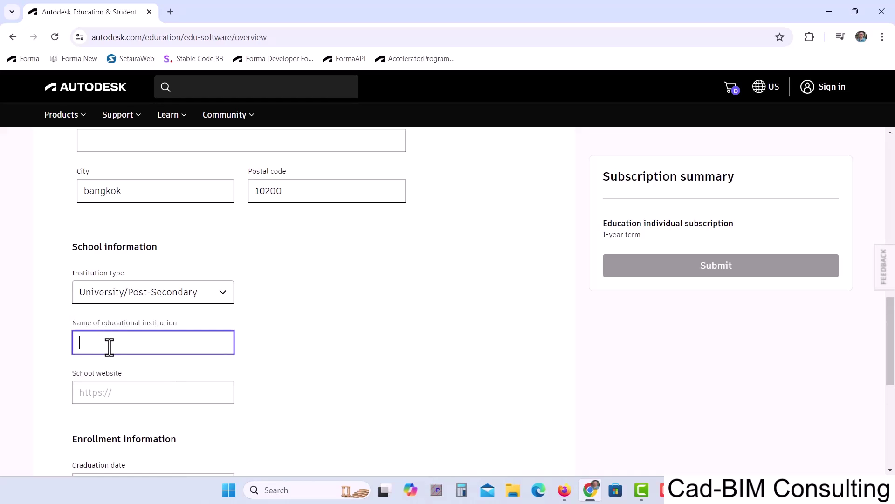
pyautogui.write('fa')
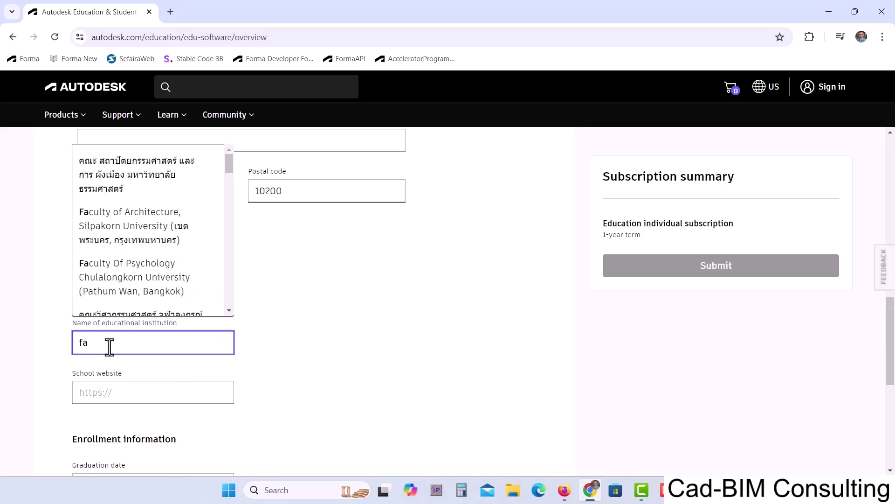
pyautogui.write('culty')
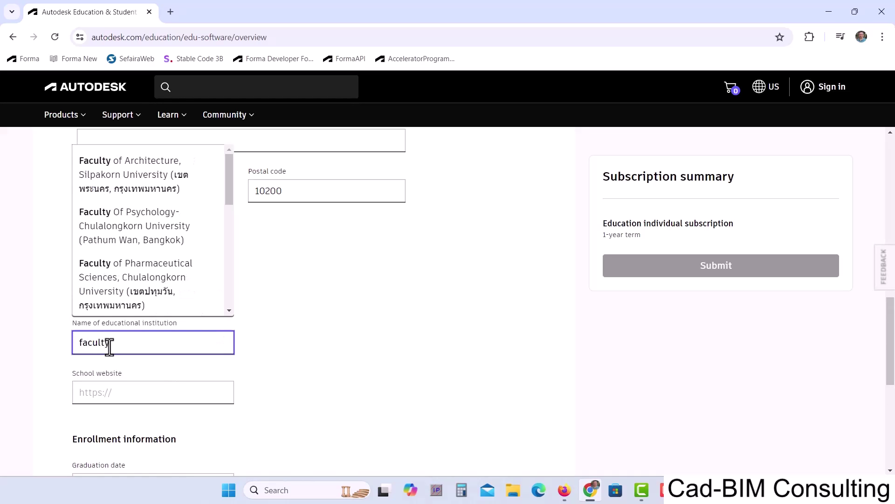
pyautogui.click(137, 179)
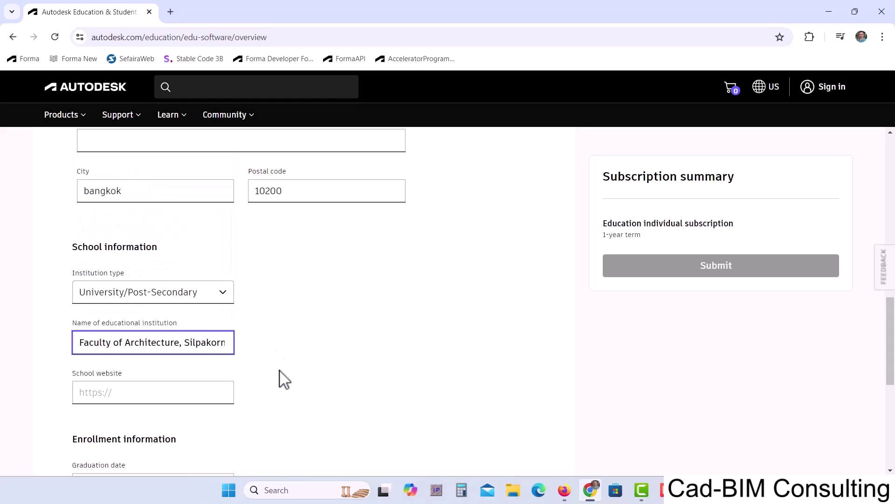
# - Enter website arch.su.ac.th and graduation date 02/2026, confirm accuracy and submit
pyautogui.click(124, 396)
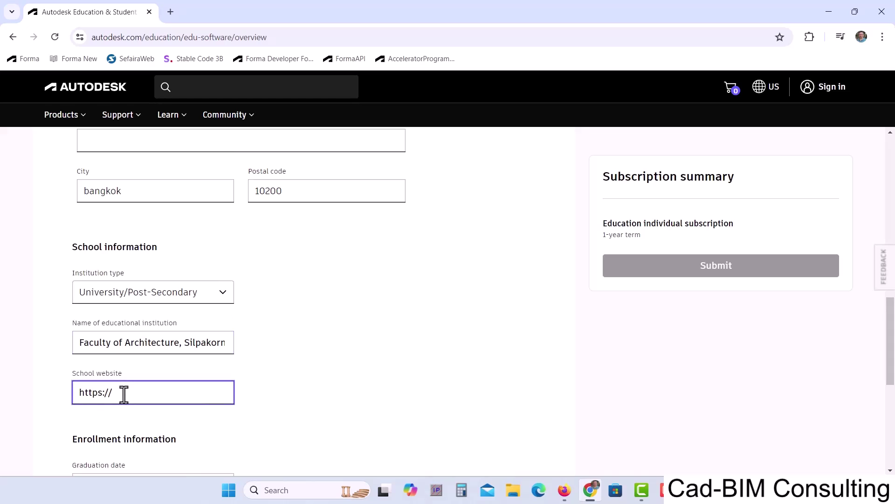
pyautogui.write('arch')
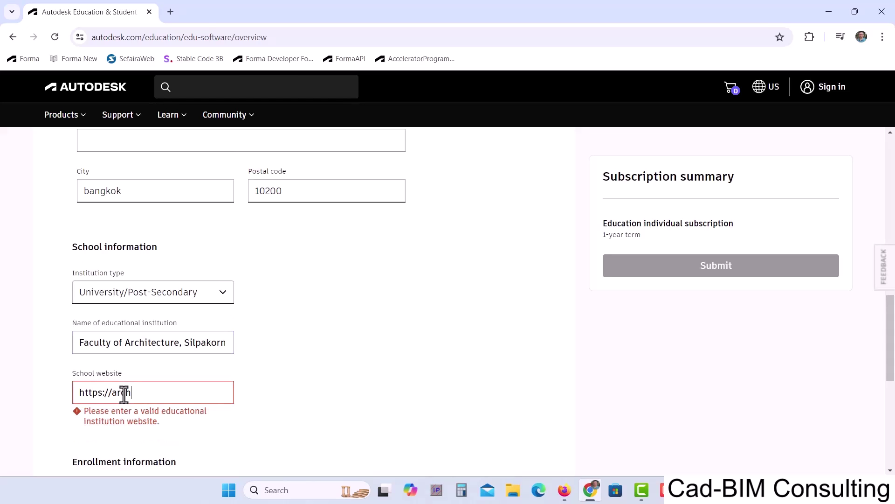
pyautogui.write('.su.ac.th')
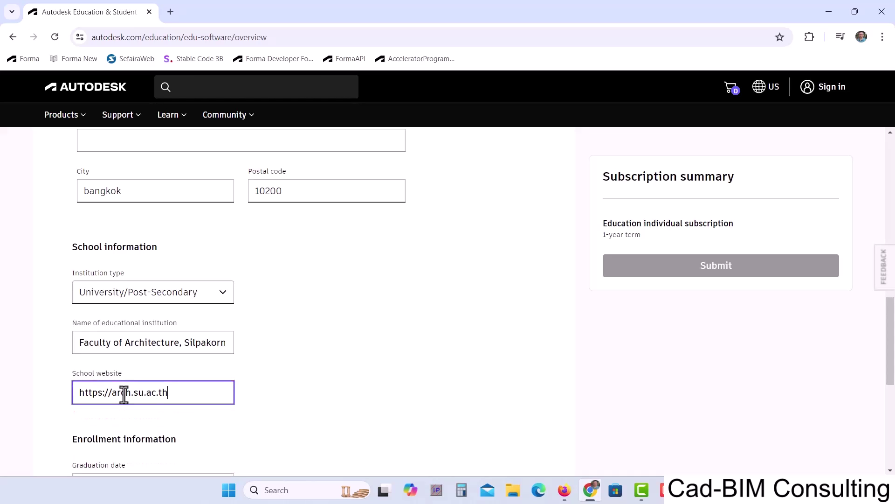
pyautogui.scroll(-3, 236, 414)
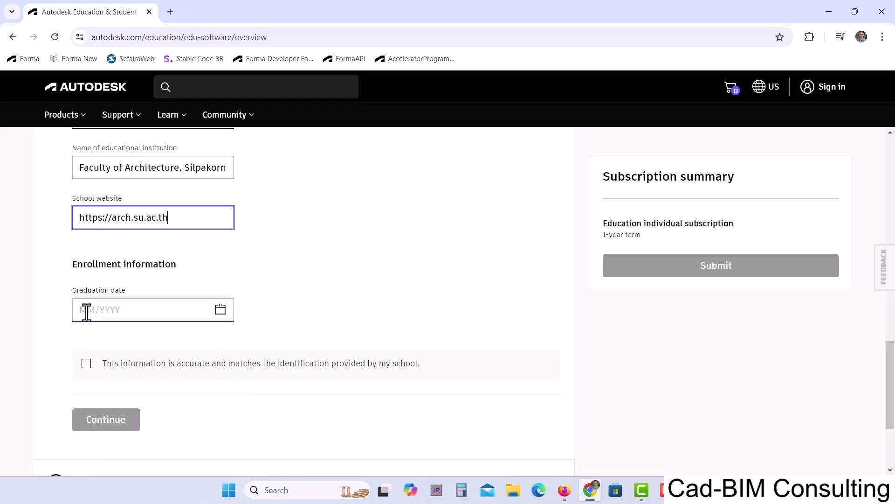
pyautogui.click(90, 310)
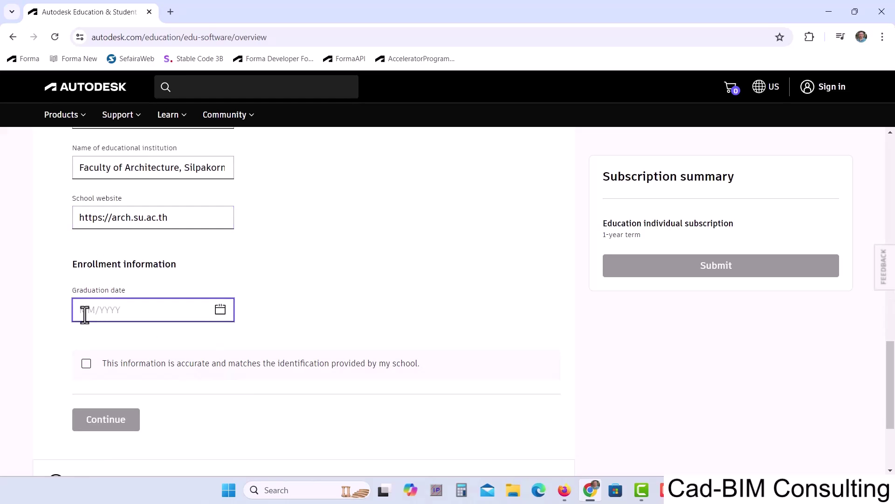
pyautogui.write('0')
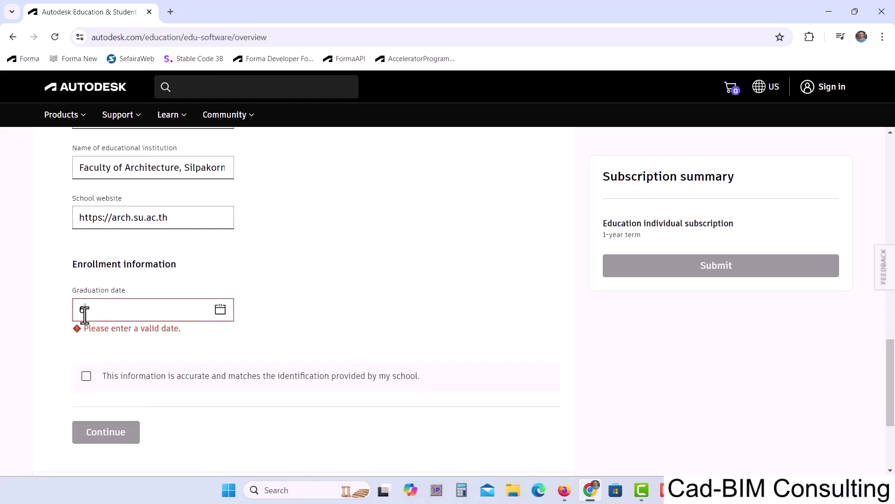
pyautogui.write('2/202')
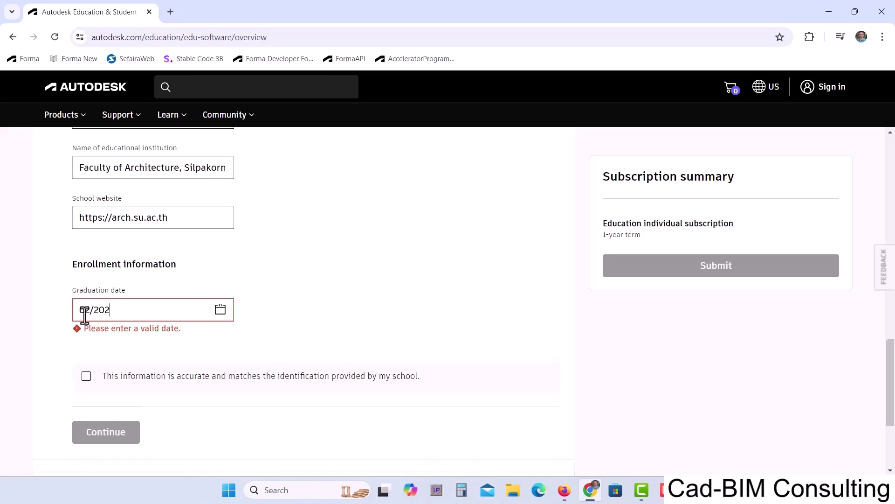
pyautogui.write('6')
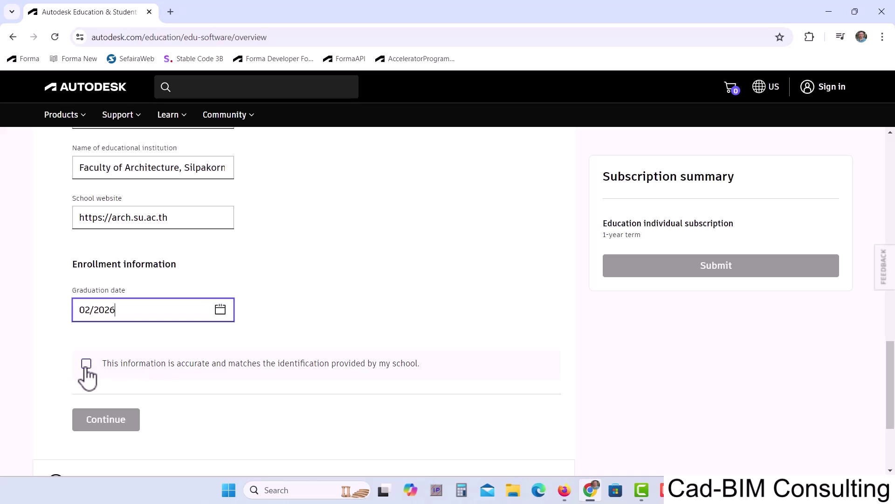
pyautogui.click(86, 365)
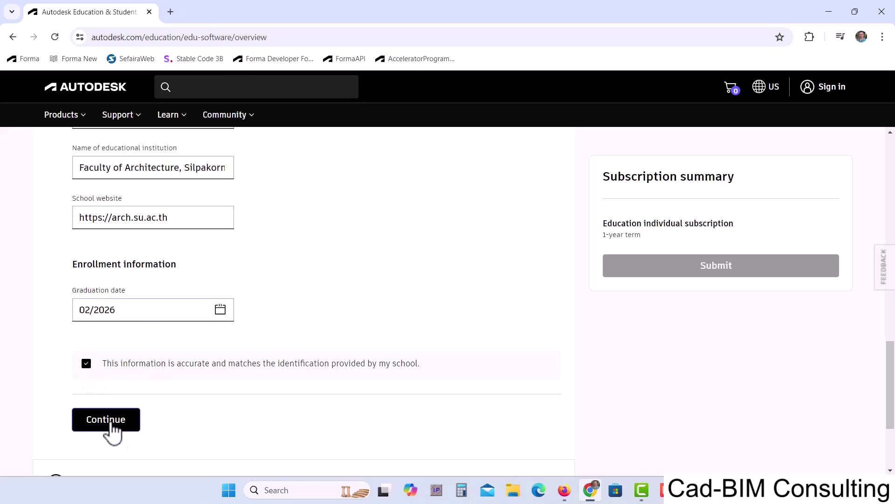
pyautogui.click(112, 422)
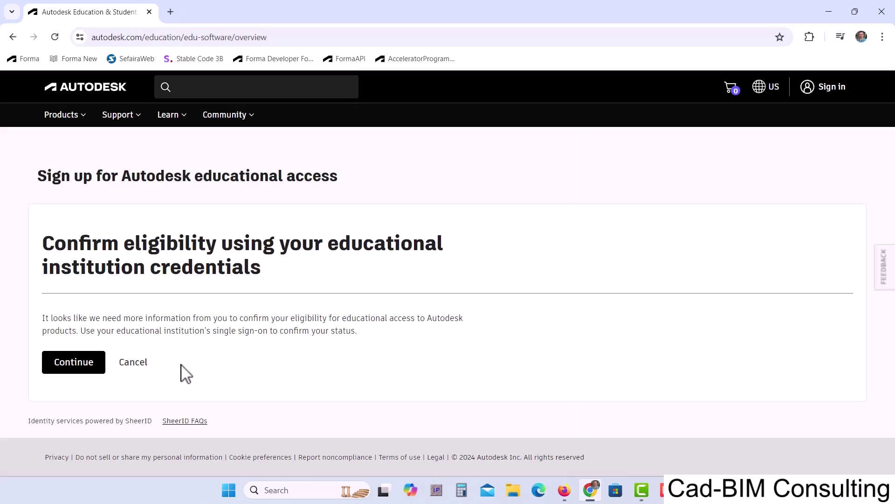
# - Verify through the SU-NET university sign-in, trust su.ac.th and accept SheerID permissions
pyautogui.click(68, 371)
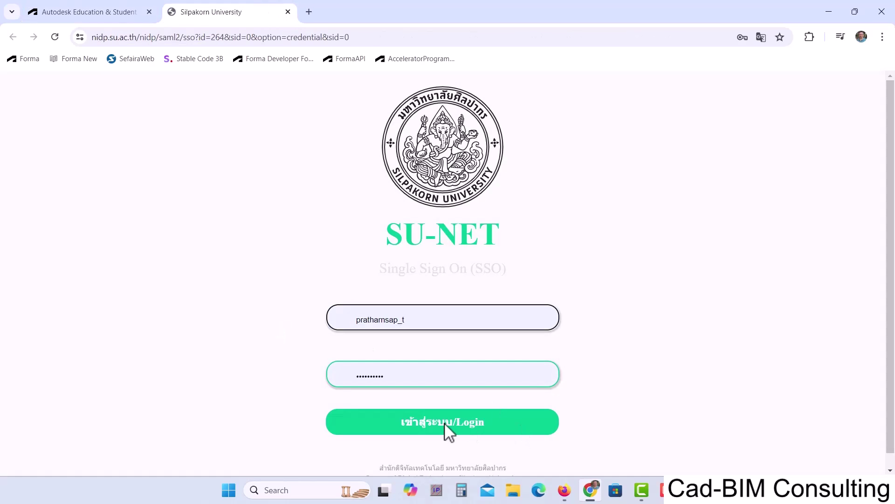
pyautogui.click(444, 421)
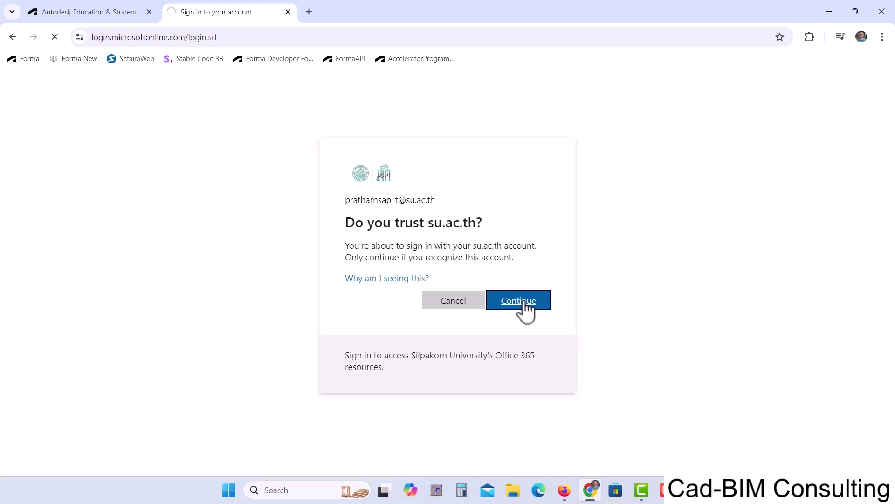
pyautogui.click(524, 304)
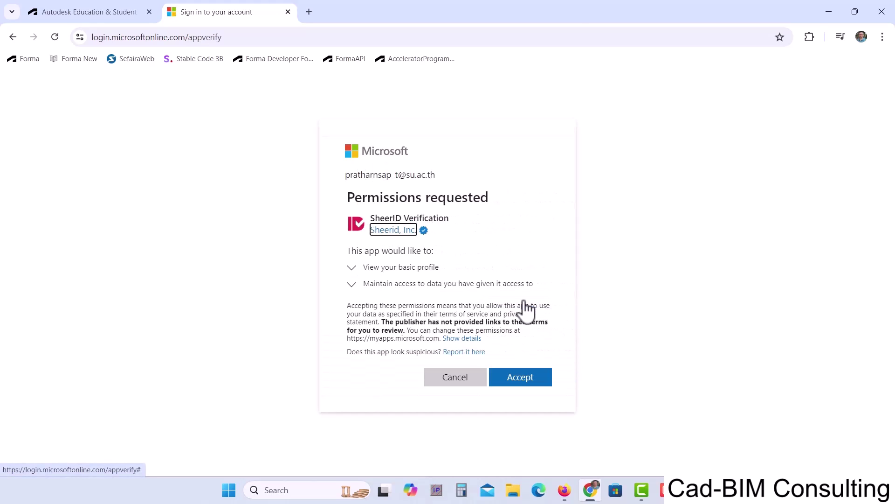
pyautogui.click(524, 379)
pyautogui.click(288, 12)
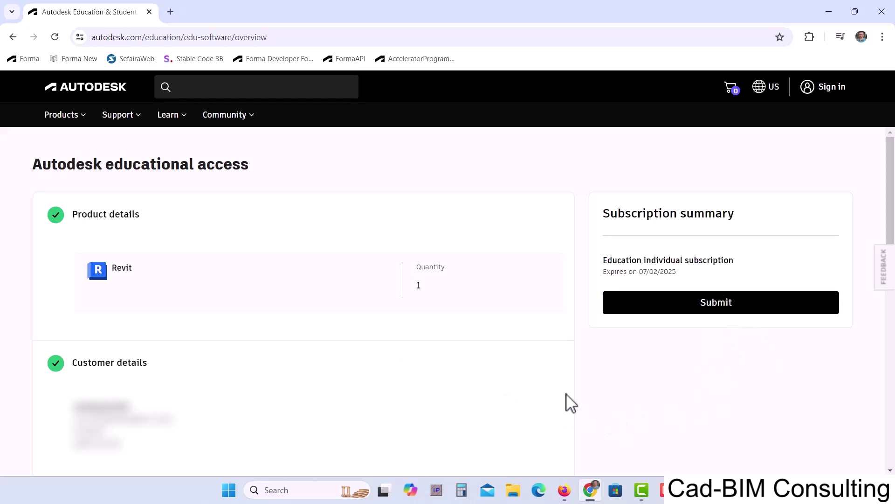
# - Review the Revit product and customer details and submit the education subscription
pyautogui.scroll(-4, 568, 403)
pyautogui.scroll(4, 574, 405)
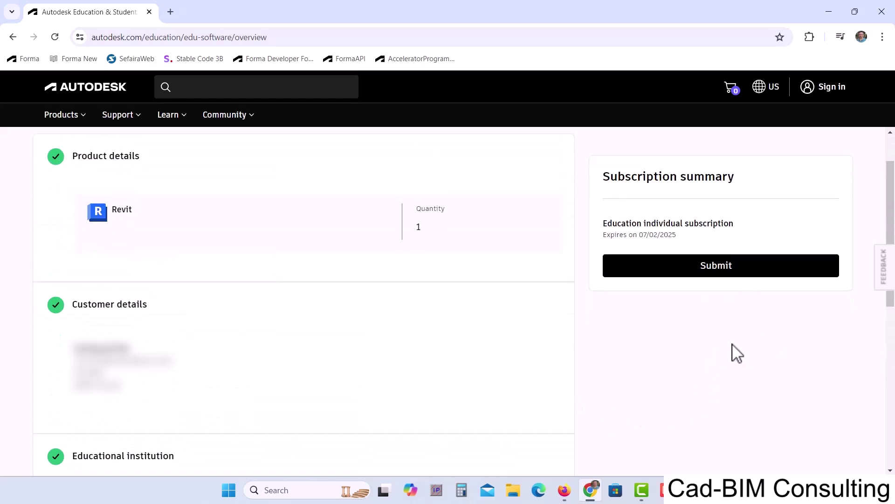
pyautogui.click(715, 269)
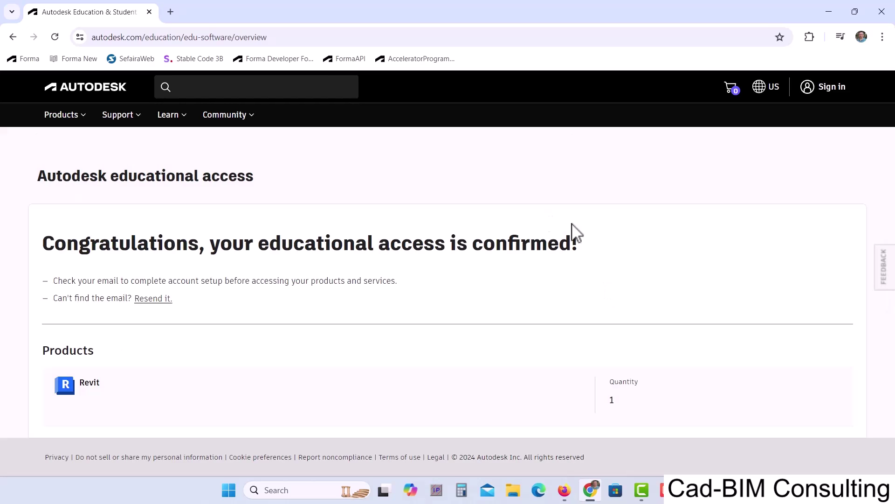
pyautogui.moveTo(666, 490)
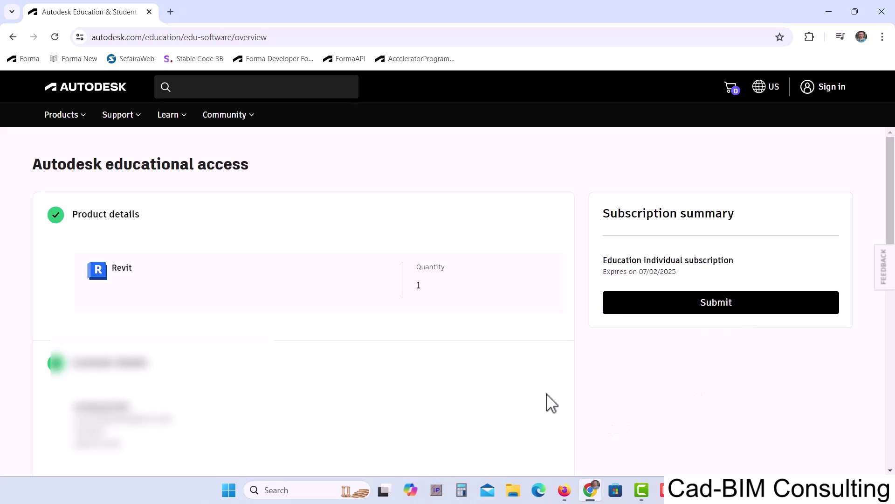
# - Resubmit the Revit education individual subscription from the Subscription summary until access is confirmed
pyautogui.scroll(-5, 573, 403)
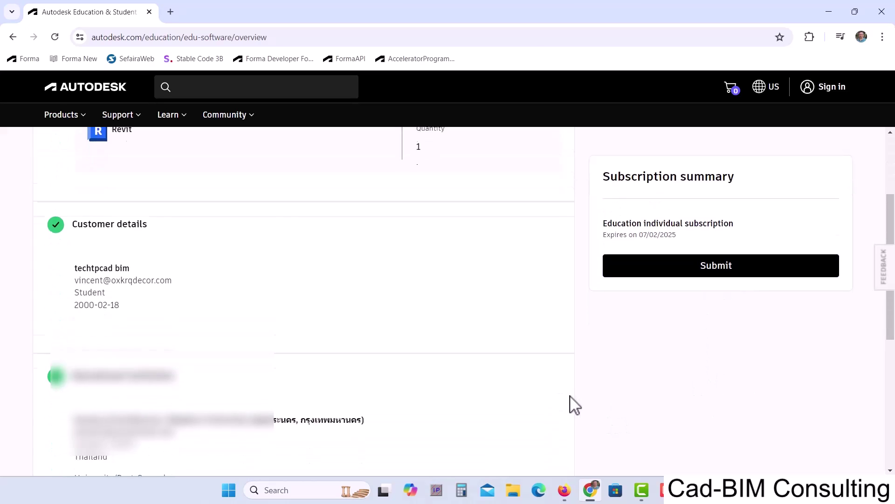
pyautogui.scroll(4, 576, 406)
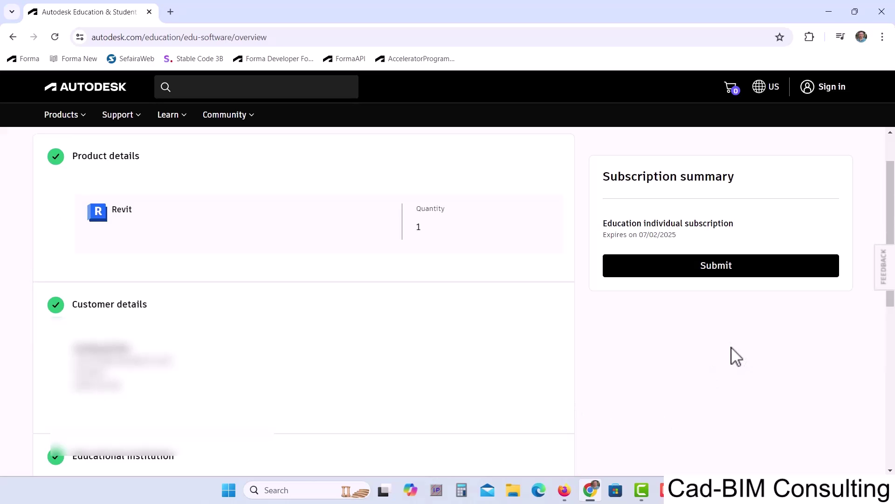
pyautogui.click(716, 272)
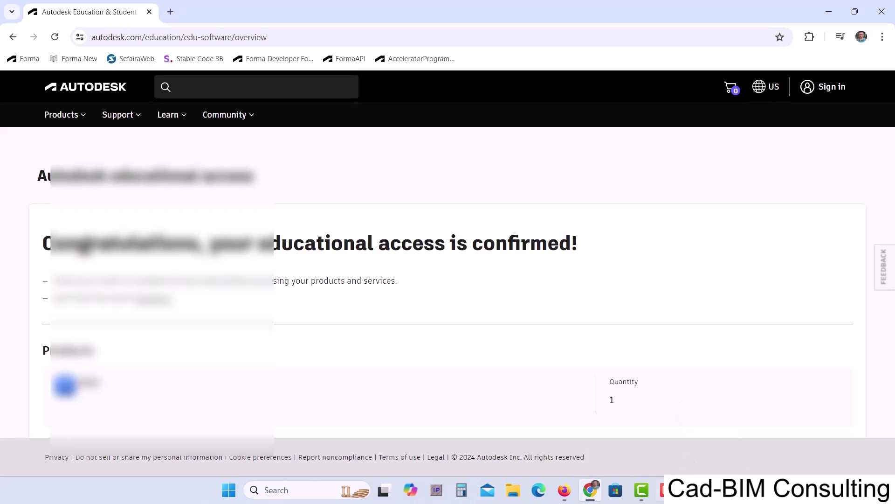
pyautogui.moveTo(661, 489)
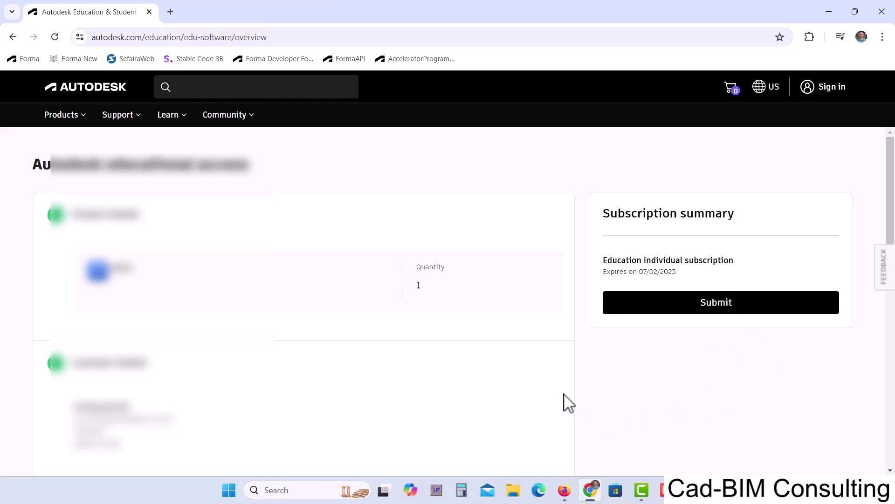
pyautogui.scroll(-5, 572, 404)
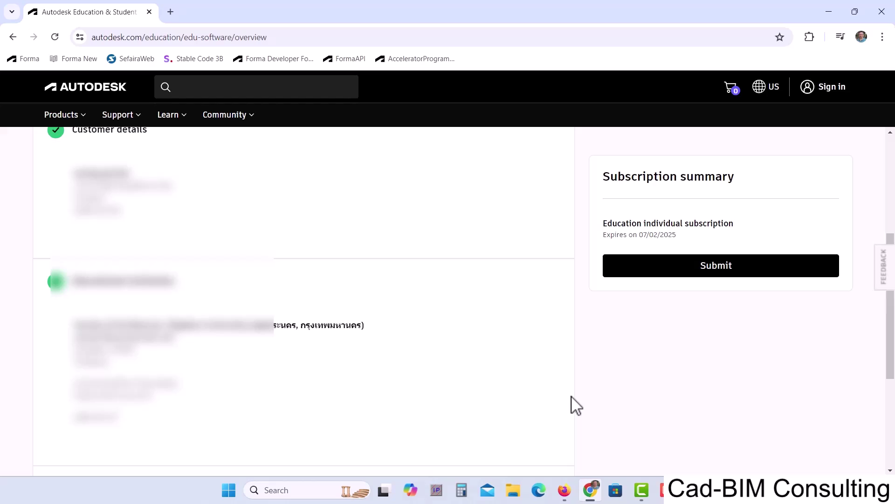
pyautogui.scroll(4, 573, 403)
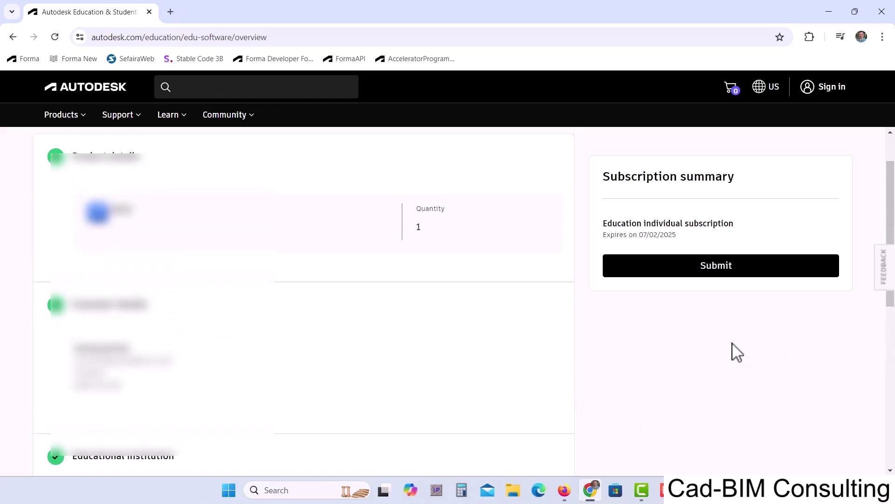
pyautogui.click(720, 273)
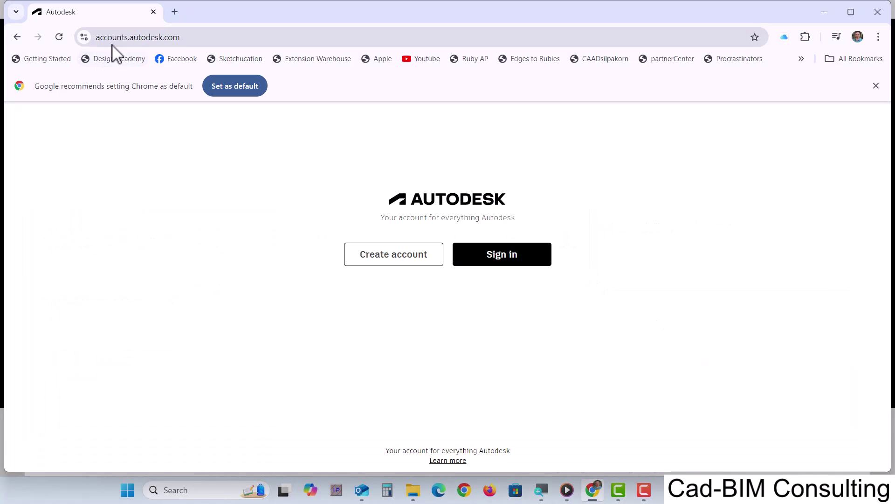
# - Sign in to Autodesk Account using the saved university login and autofilled password
pyautogui.click(501, 257)
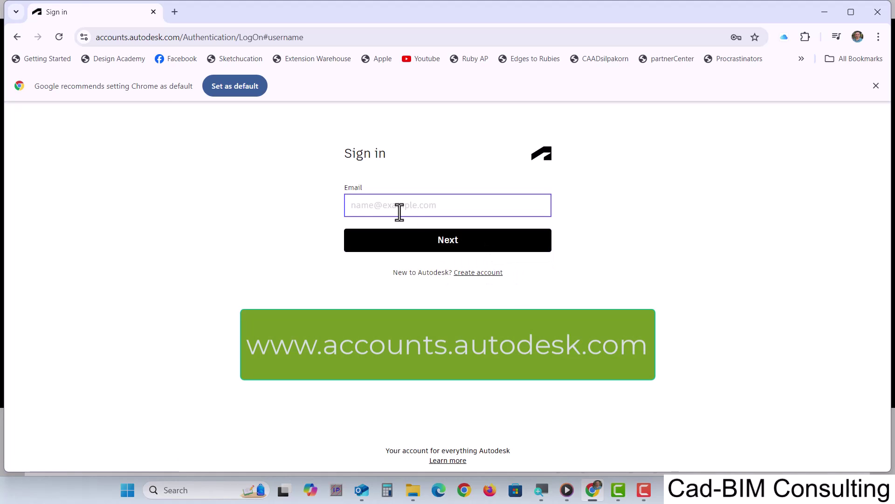
pyautogui.click(388, 210)
pyautogui.click(473, 241)
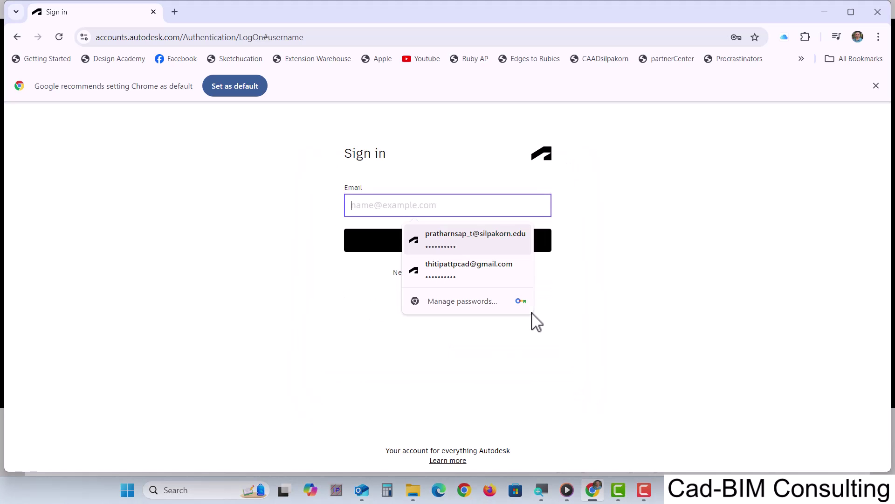
pyautogui.click(444, 241)
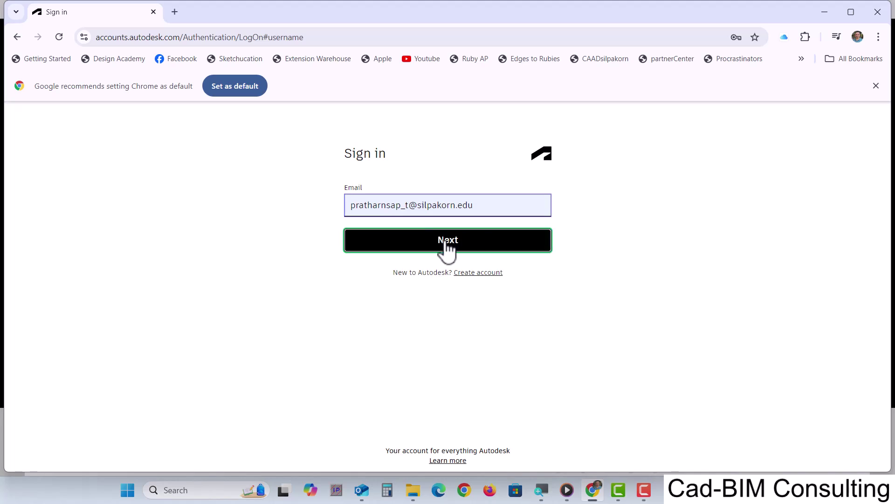
pyautogui.click(450, 292)
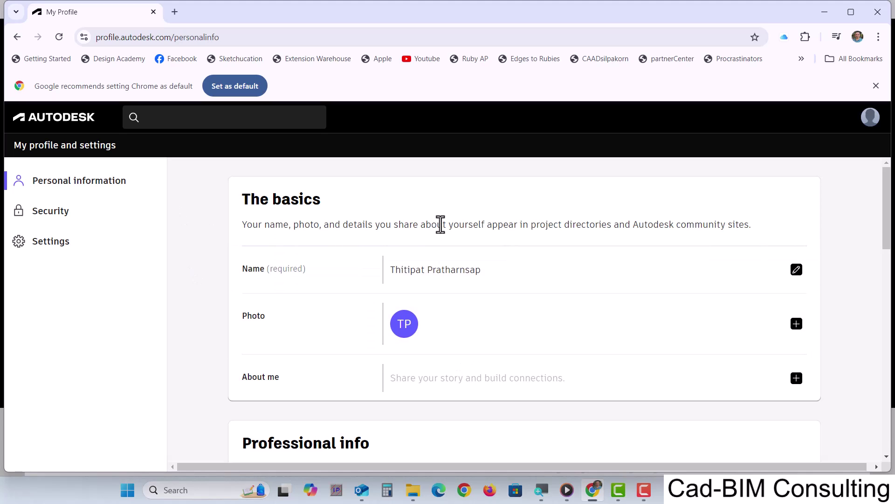
# - Open the account menu from the profile avatar
pyautogui.click(870, 119)
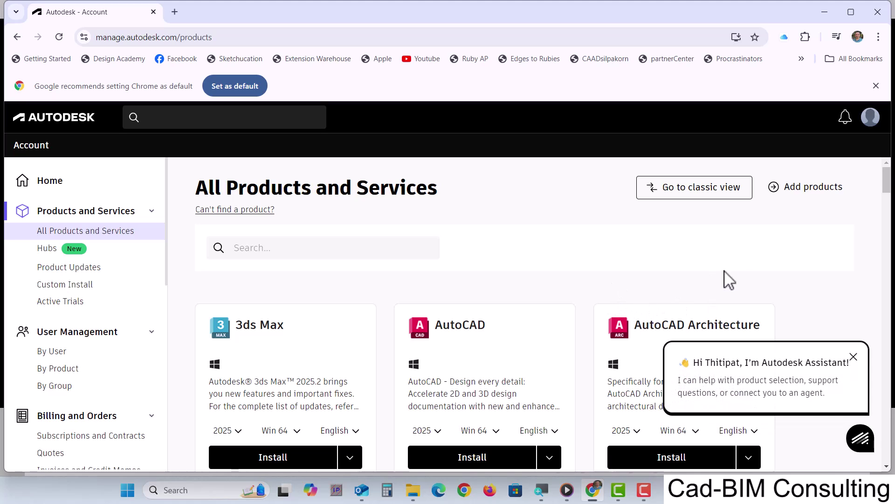
# - Dismiss the Autodesk Assistant greeting and browse the product cards down to Navisworks Manage 2025
pyautogui.click(853, 357)
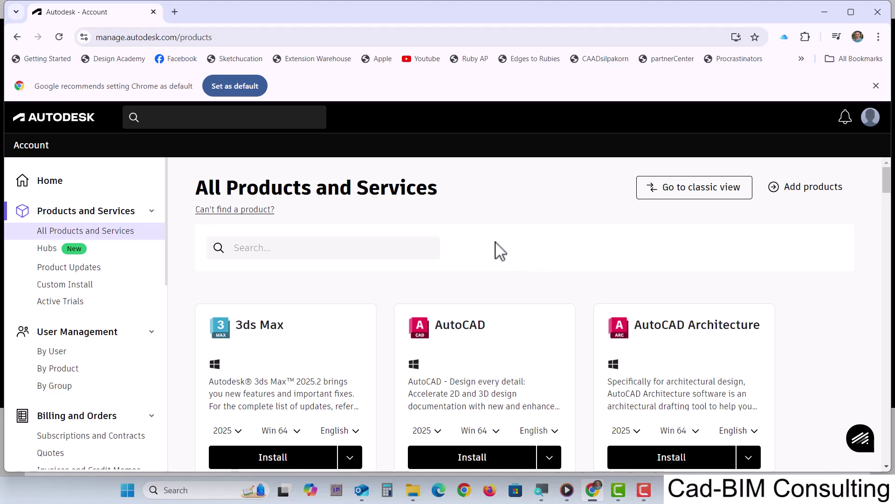
pyautogui.scroll(-5, 506, 260)
pyautogui.scroll(-5, 480, 341)
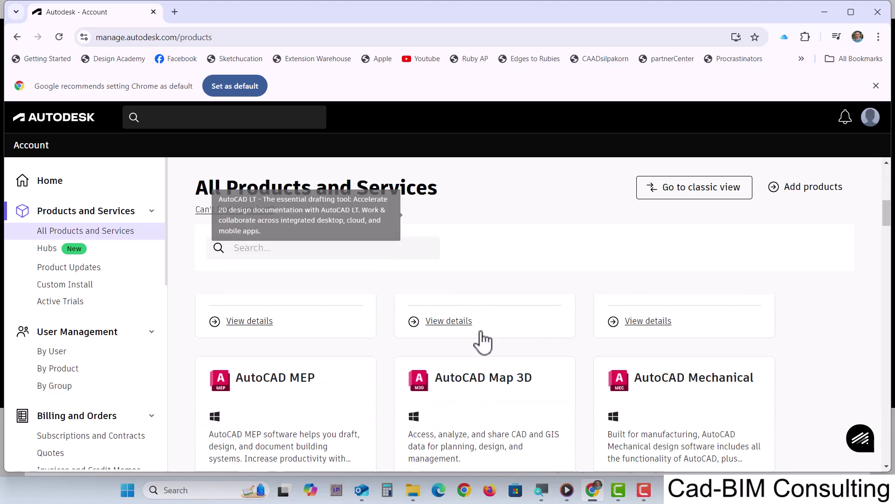
pyautogui.scroll(-8, 485, 352)
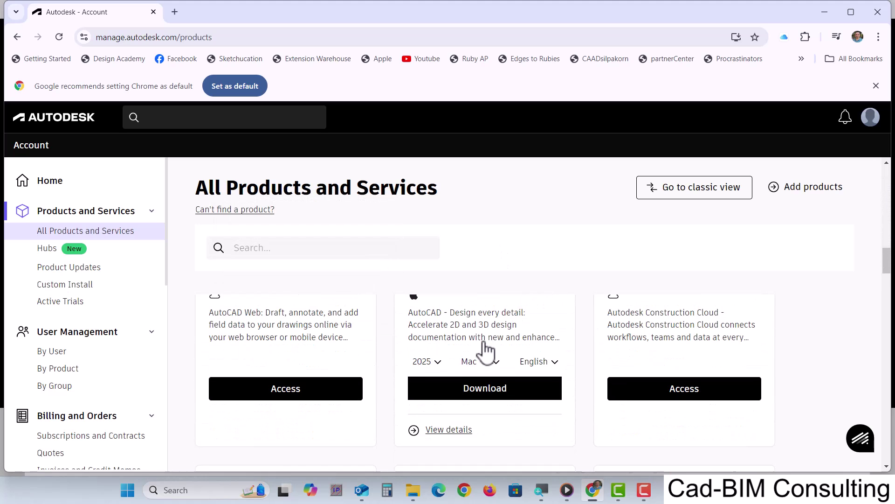
pyautogui.scroll(-8, 485, 362)
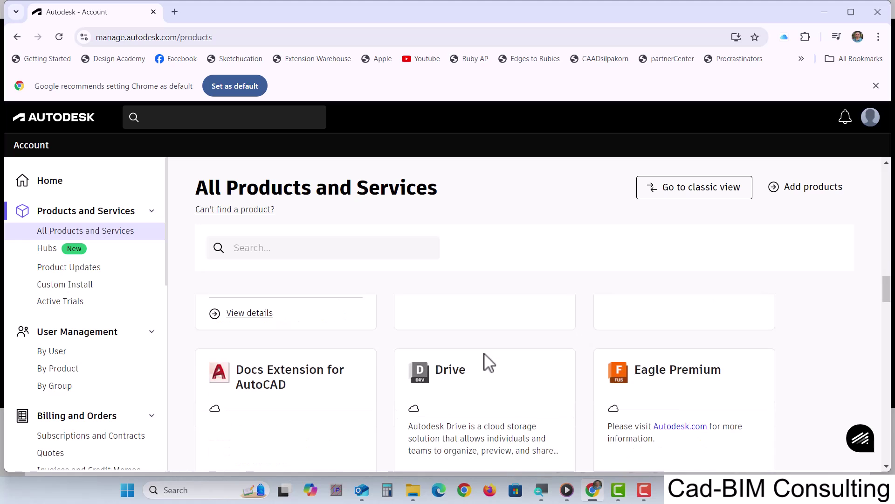
pyautogui.scroll(-8, 485, 361)
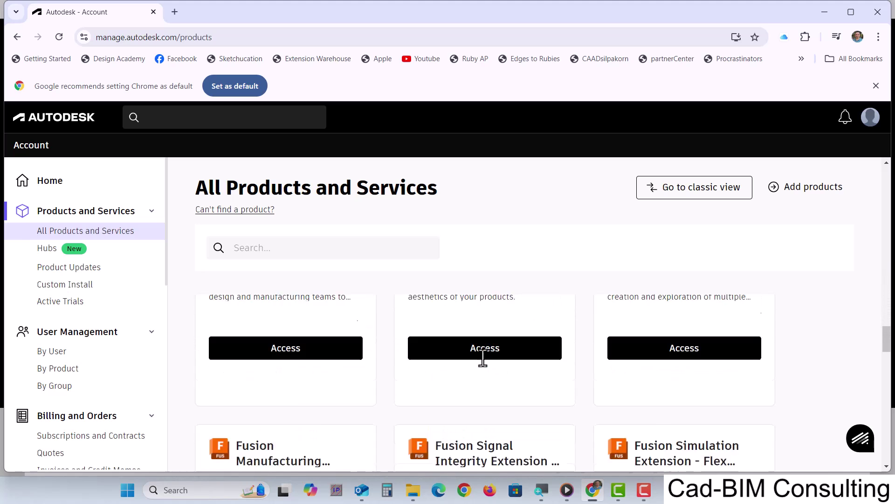
pyautogui.scroll(-5, 485, 362)
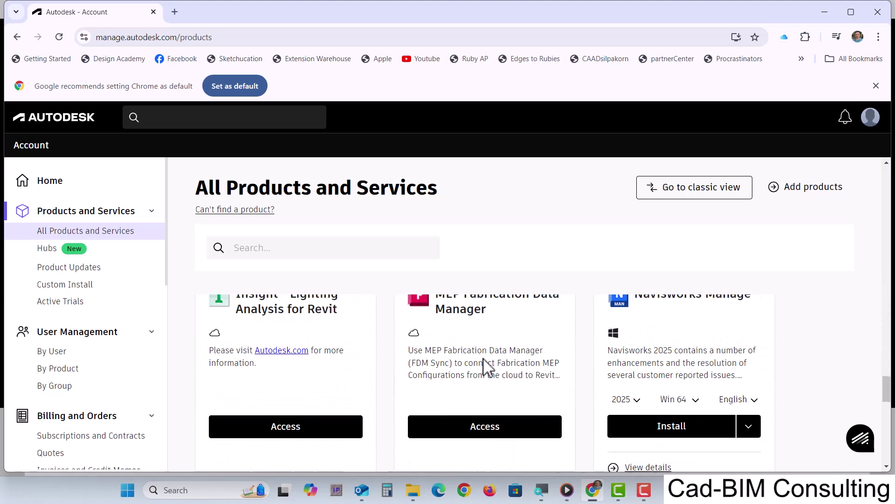
# - Search the product list for 'rev' and filter it to Revit
pyautogui.click(252, 250)
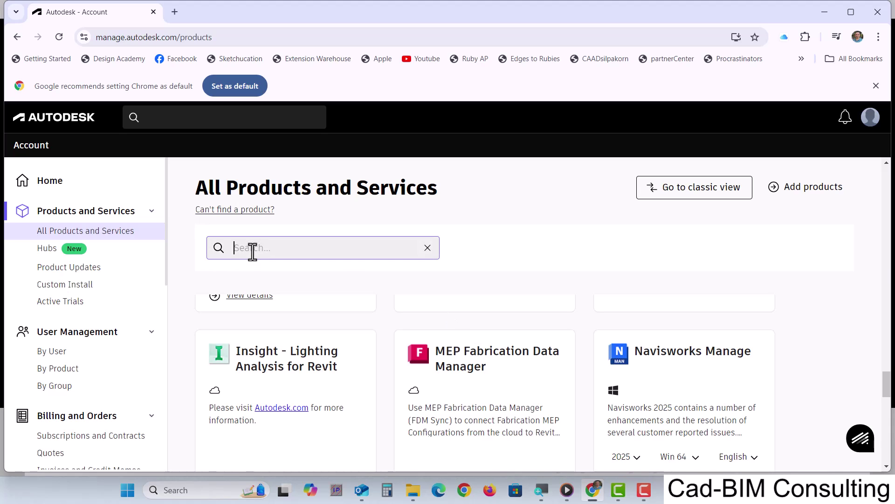
pyautogui.write('rev')
pyautogui.press('Down')
pyautogui.press('Return')
pyautogui.hotkey('ctrl', 'z')
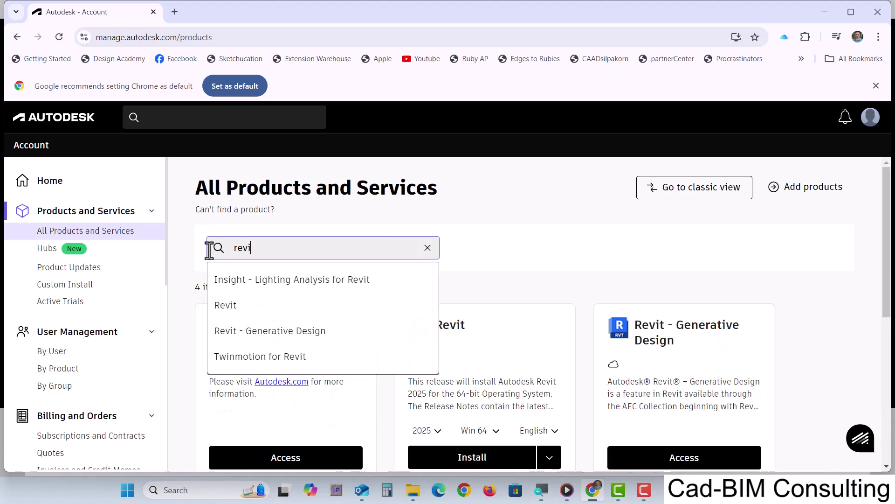
pyautogui.click(229, 306)
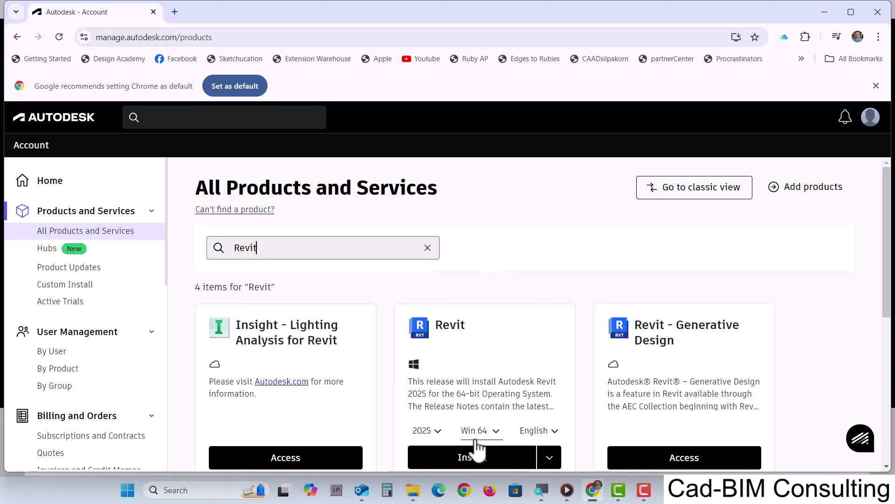
# - Open the Revit 2025 product details and go on to Subscriptions and Contracts
pyautogui.scroll(-2, 473, 449)
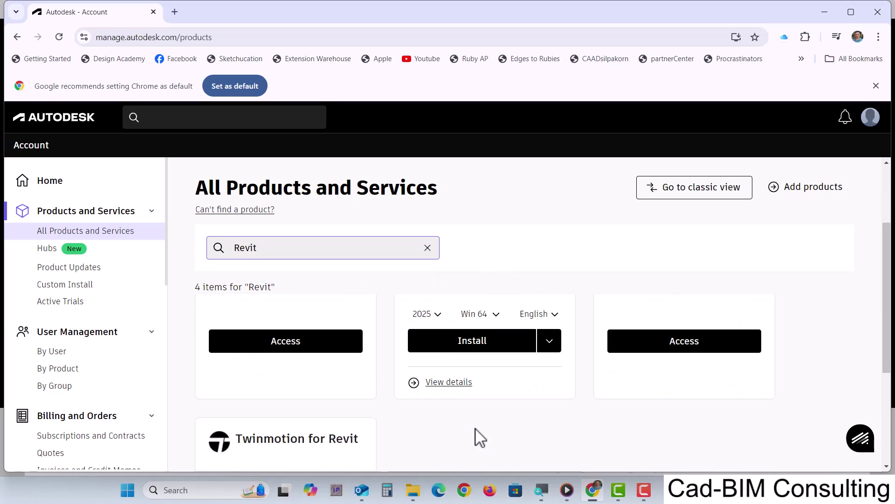
pyautogui.click(446, 385)
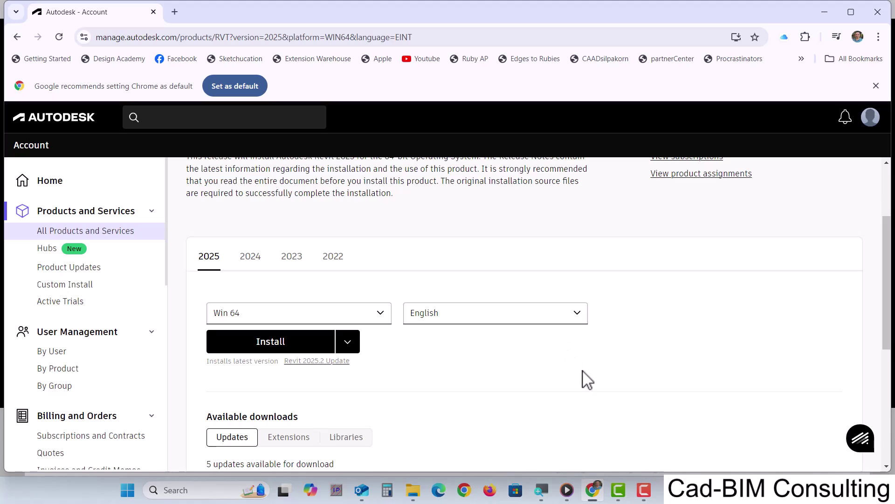
pyautogui.scroll(1, 587, 379)
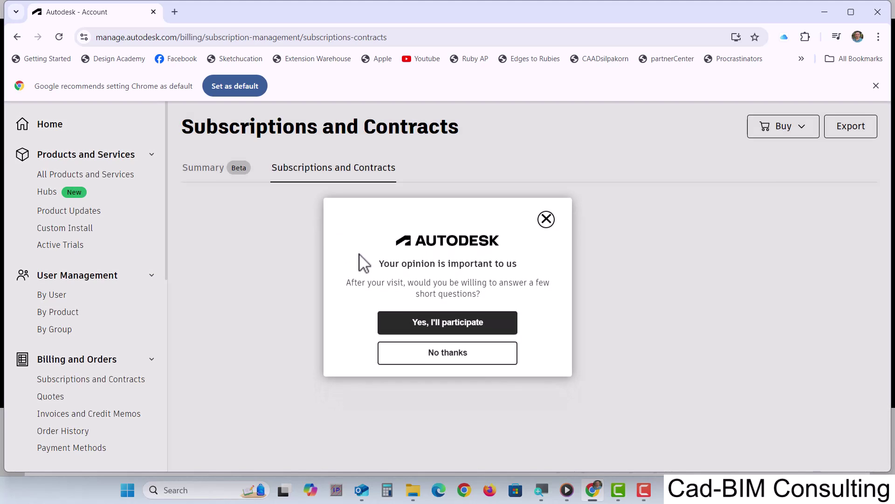
# - Decline the feedback survey and scroll to the subscriptions expiring Jun 10, 2025
pyautogui.click(465, 355)
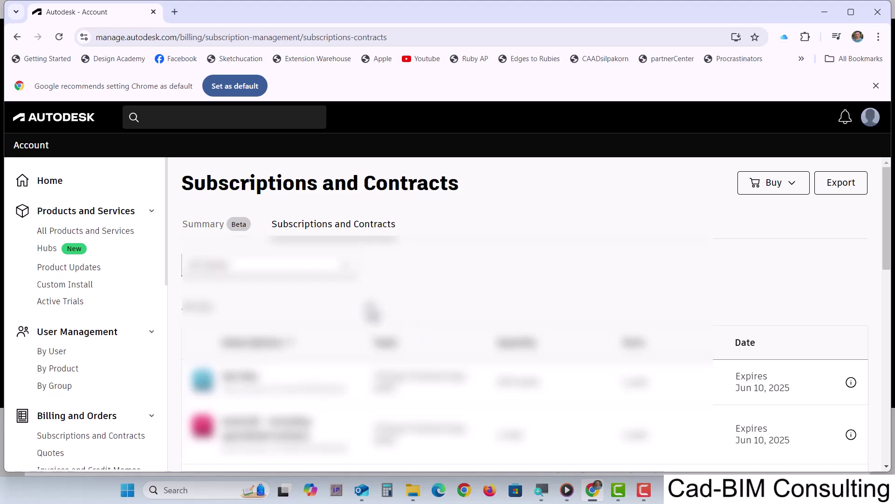
pyautogui.scroll(-3, 371, 310)
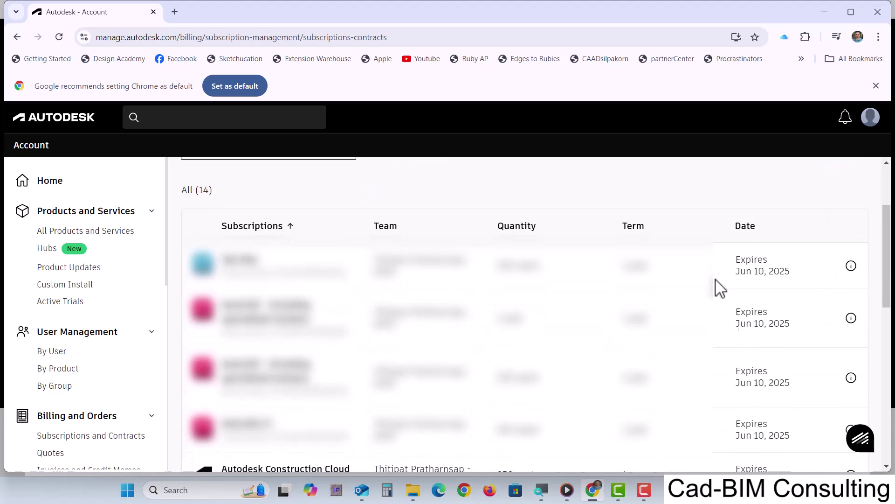